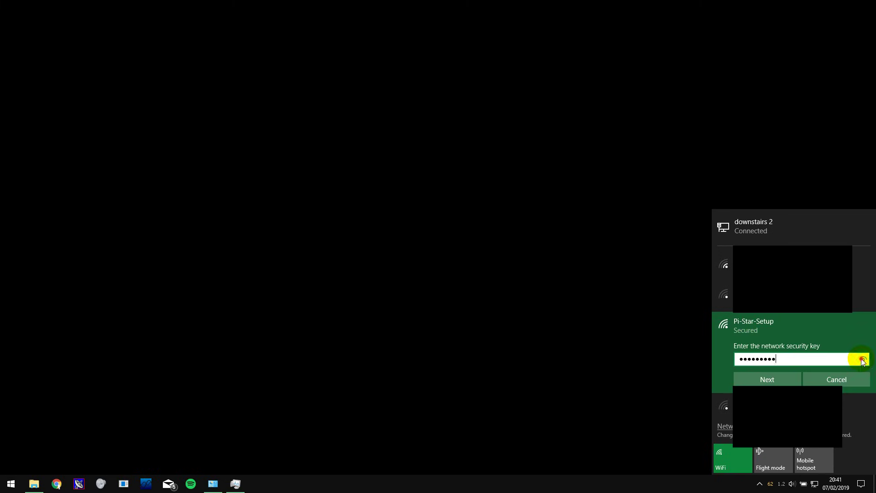
Reveal the entered security key for the Pi-Star-Setup network.
{"action": "left_click", "coordinate": [862, 359]}
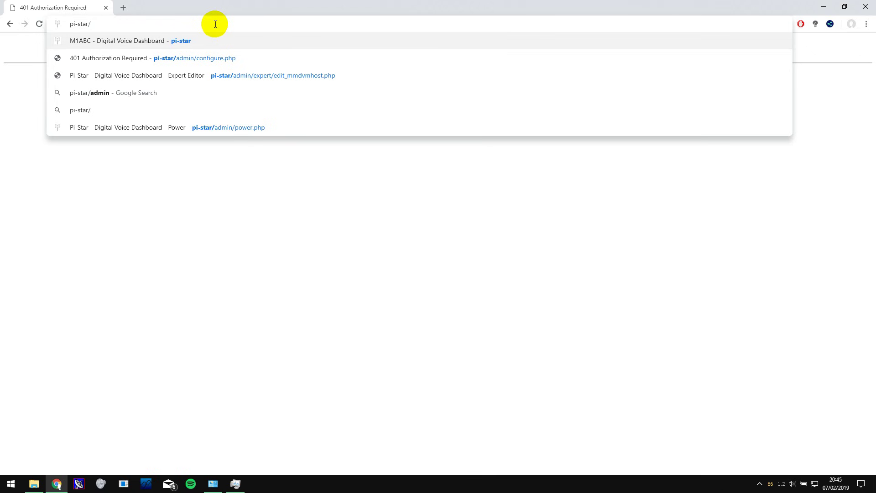
Load pi-star/, go to Configuration and sign in with the username and password.
{"action": "key", "text": "Return"}
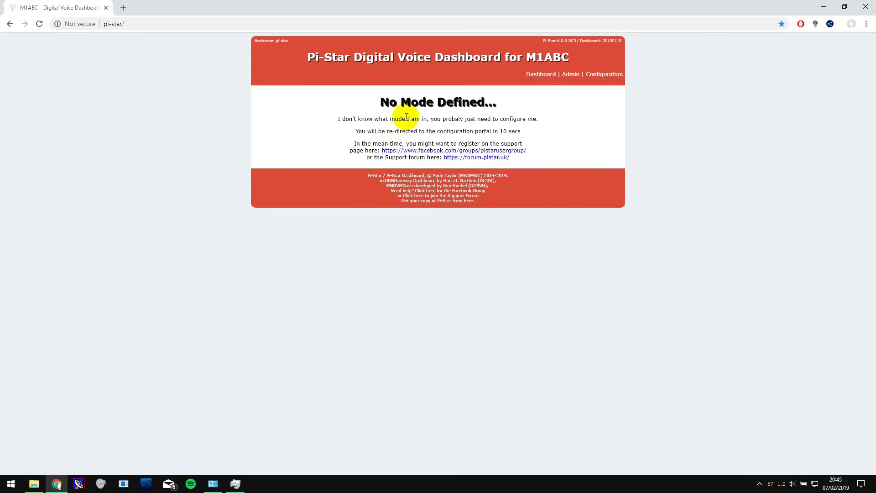
{"action": "left_click", "coordinate": [600, 78]}
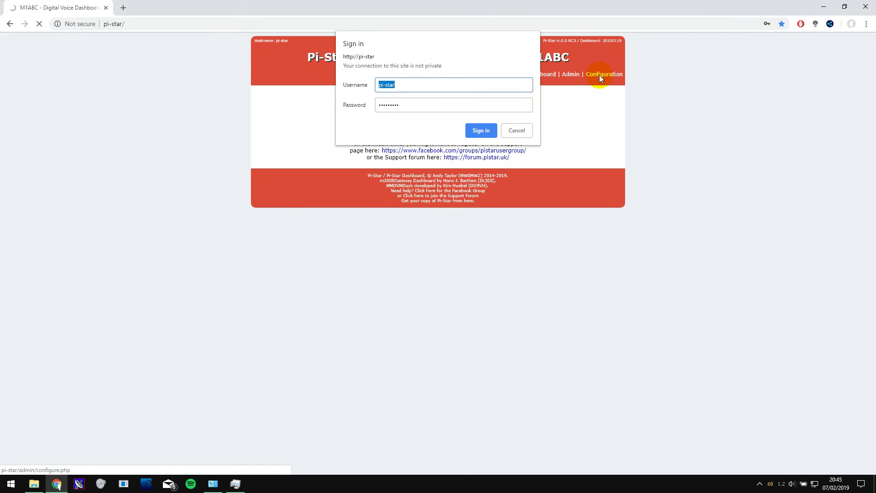
{"action": "key", "text": "BackSpace"}
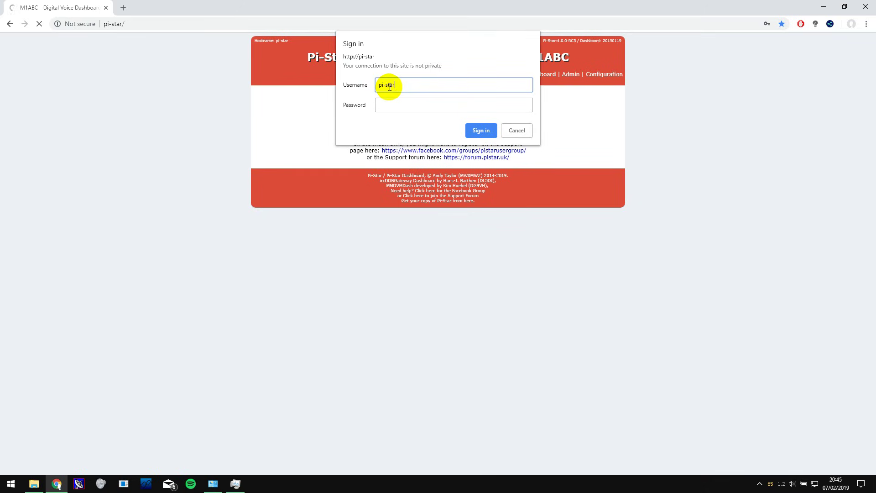
{"action": "key", "text": "Tab"}
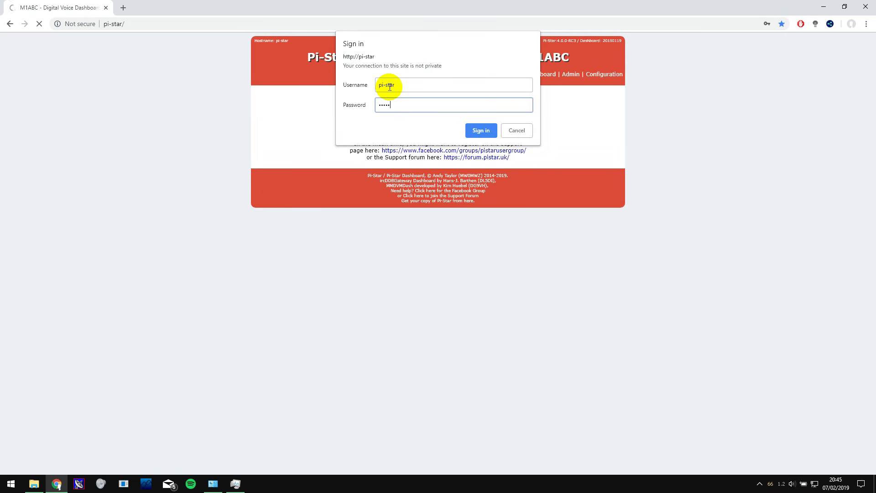
{"action": "key", "text": "Return"}
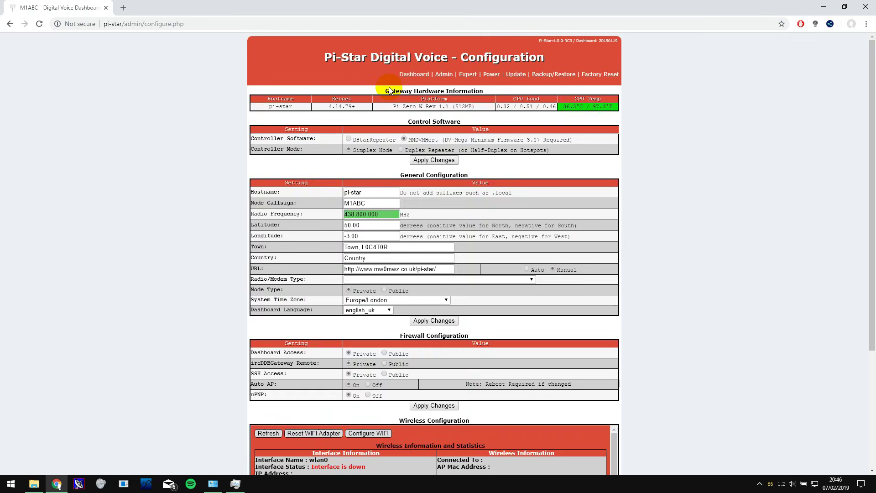
Scan for WiFi networks, choose AndroidAP, paste its passphrase and save the connection.
{"action": "scroll", "coordinate": [223, 303], "scroll_direction": "down", "scroll_amount": 4}
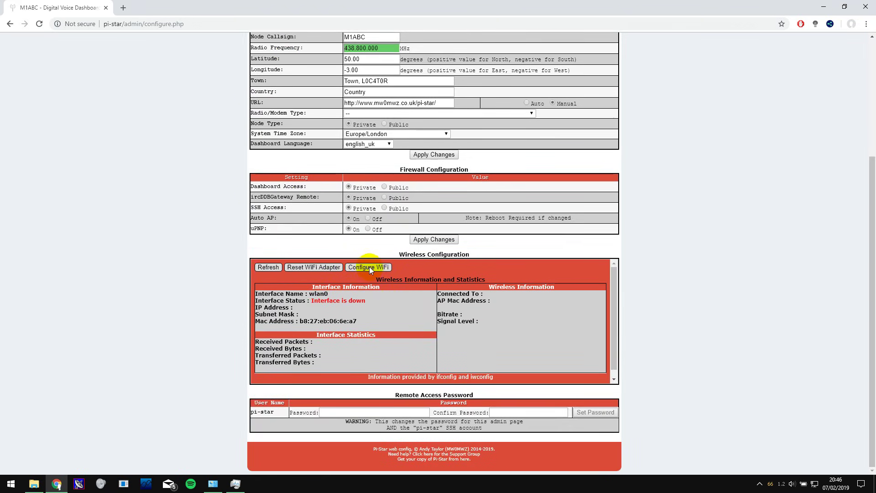
{"action": "left_click", "coordinate": [373, 267]}
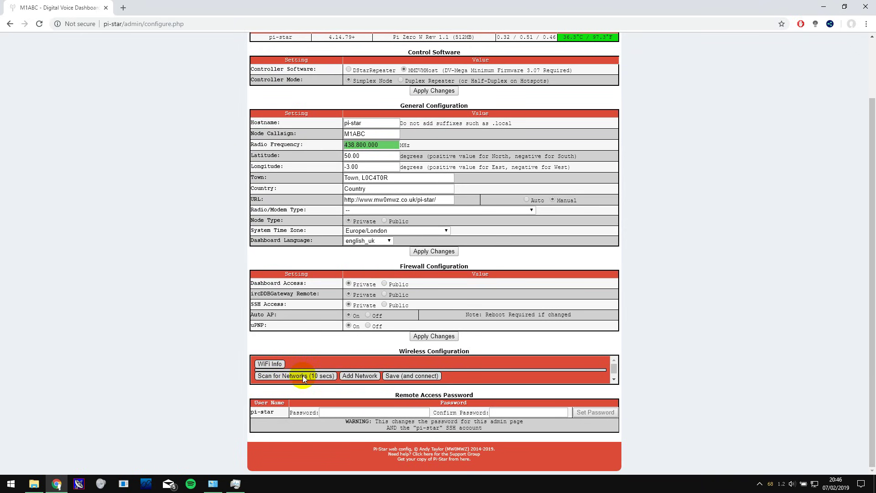
{"action": "left_click", "coordinate": [288, 378]}
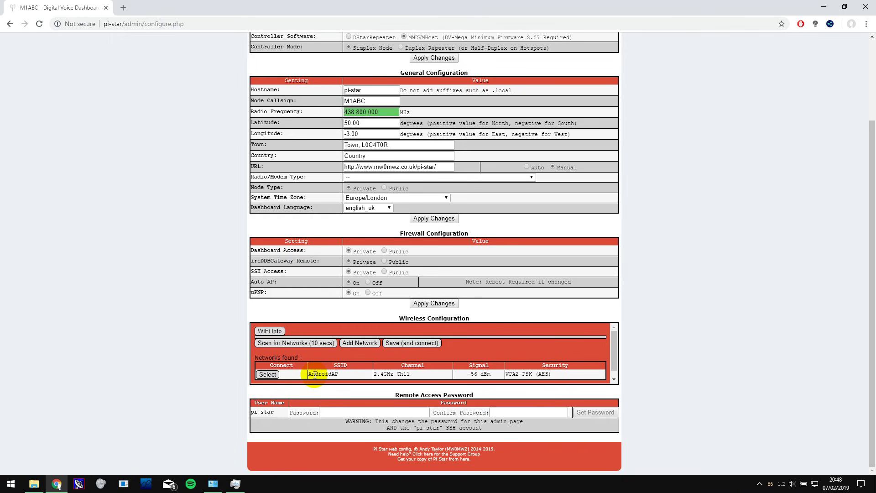
{"action": "left_click", "coordinate": [264, 375]}
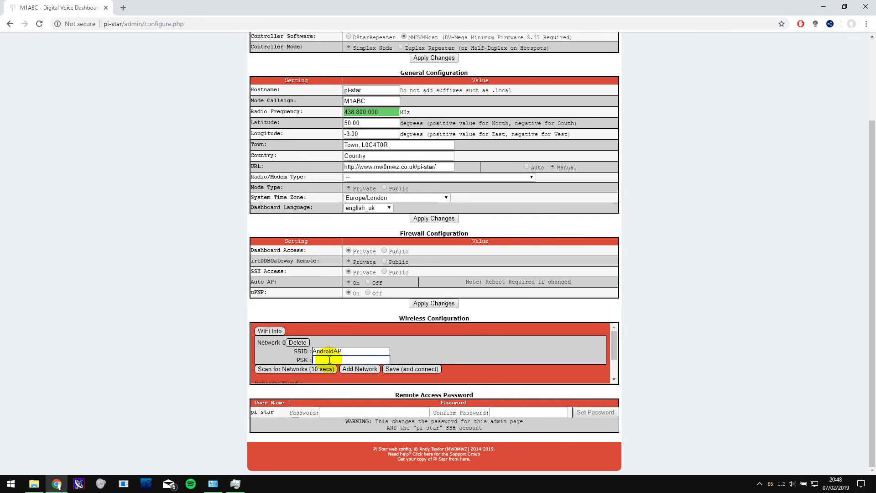
{"action": "key", "text": "ctrl+v"}
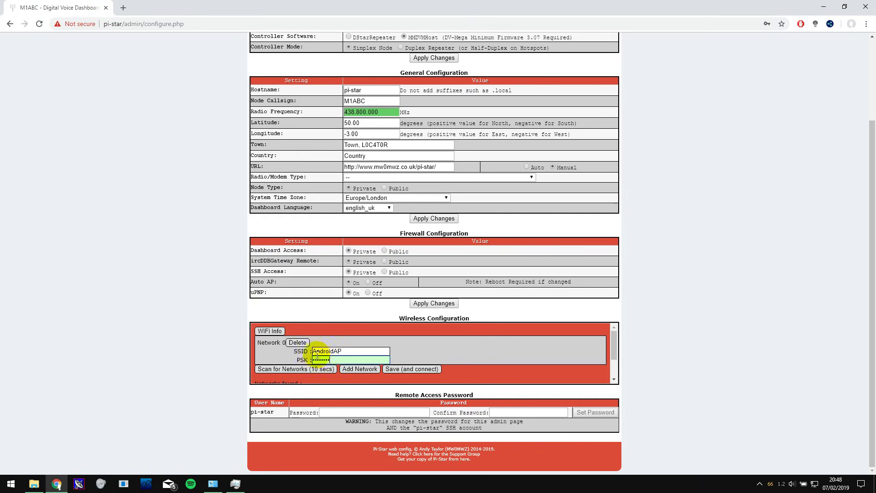
{"action": "left_click", "coordinate": [404, 371]}
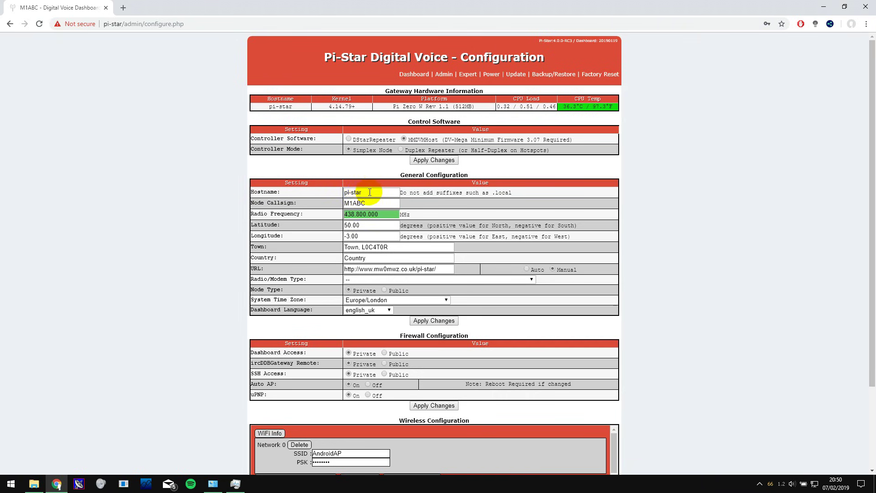
Replace the node callsign M1ABC with 2E0KZA and set the radio frequency to 433.575.000 MHz.
{"action": "left_click_drag", "start_coordinate": [369, 192], "coordinate": [342, 193]}
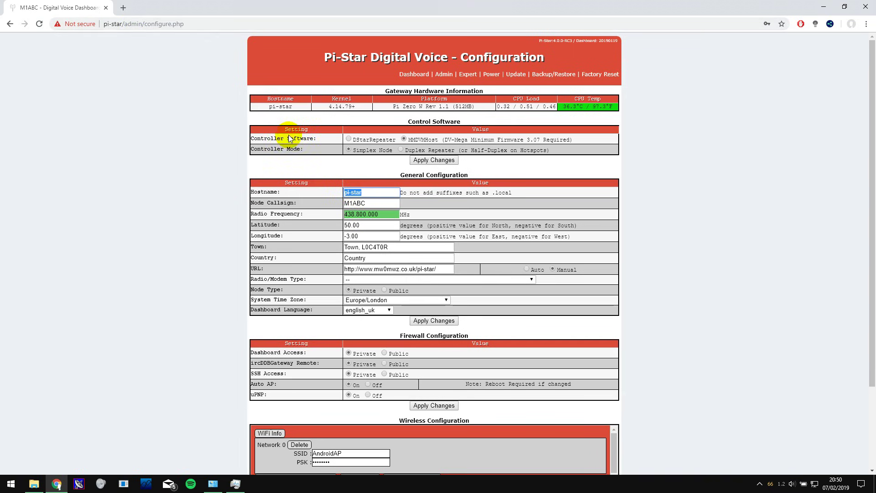
{"action": "left_click_drag", "start_coordinate": [365, 203], "coordinate": [346, 204]}
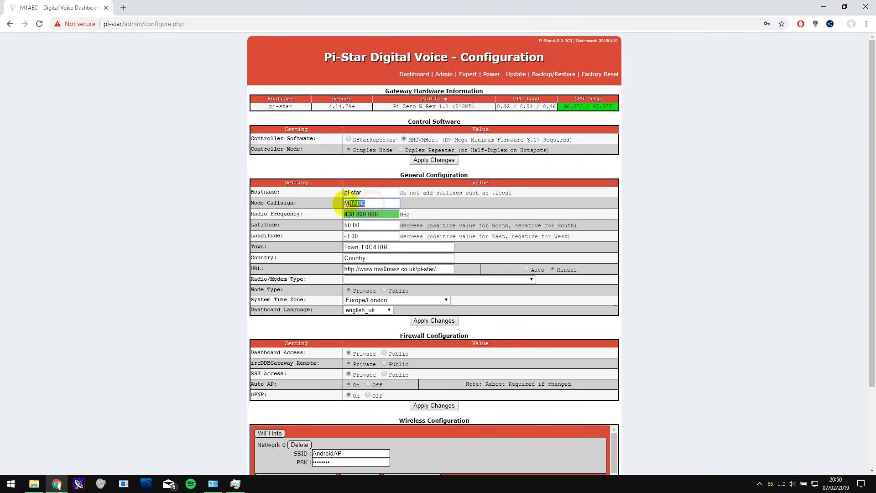
{"action": "type", "text": "2E0KZA"}
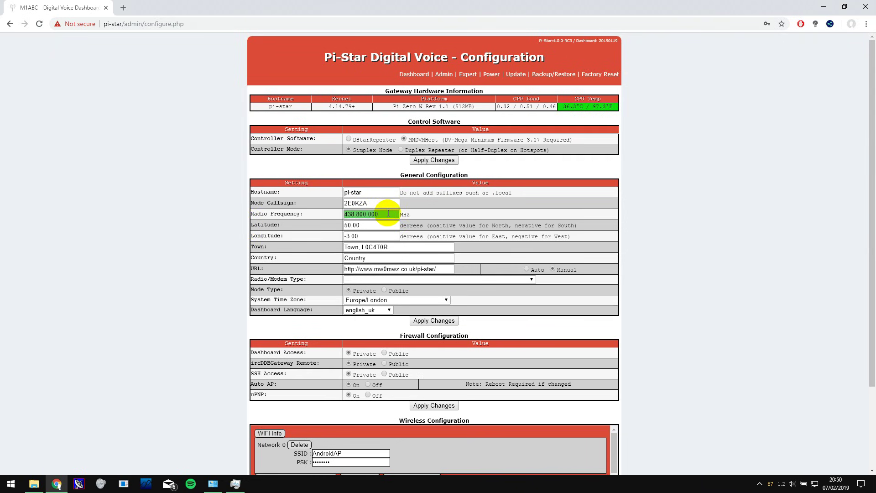
{"action": "type", "text": "433.575.000"}
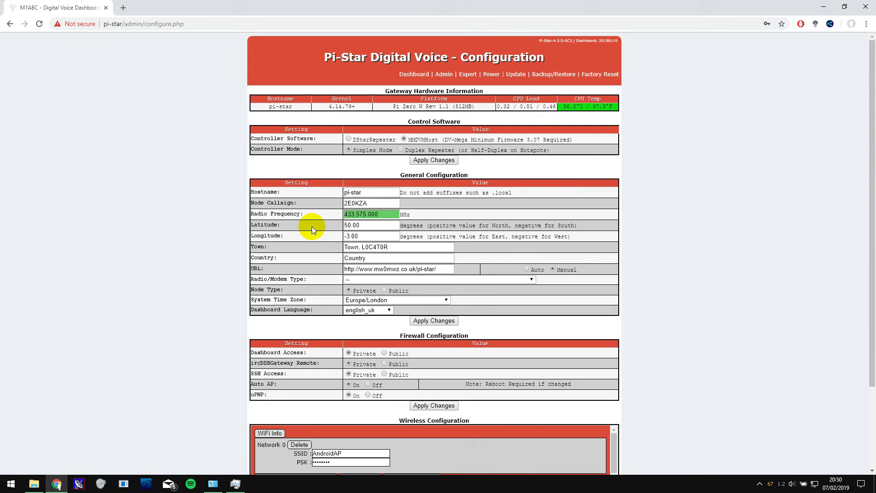
{"action": "mouse_move", "coordinate": [263, 228]}
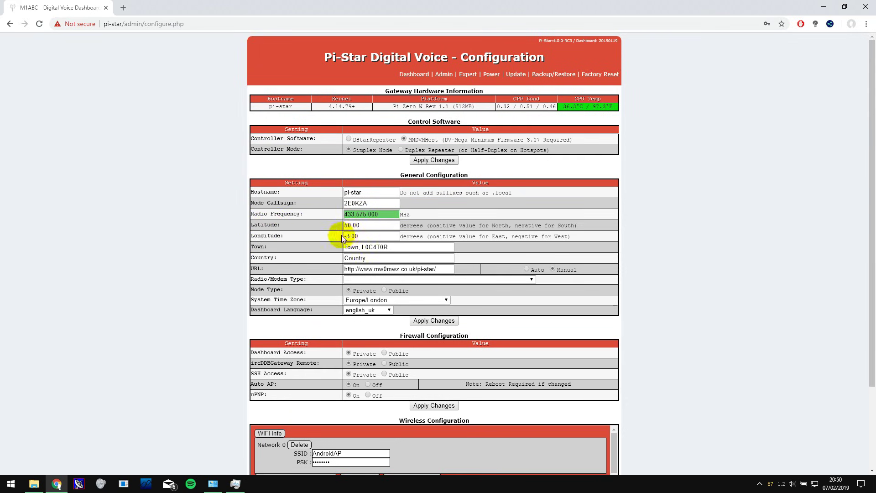
Choose STM32-DVM / MMDVM_HS - Raspberry Pi Hat (GPIO) as the radio/modem type.
{"action": "scroll", "coordinate": [398, 238], "scroll_direction": "down", "scroll_amount": 1}
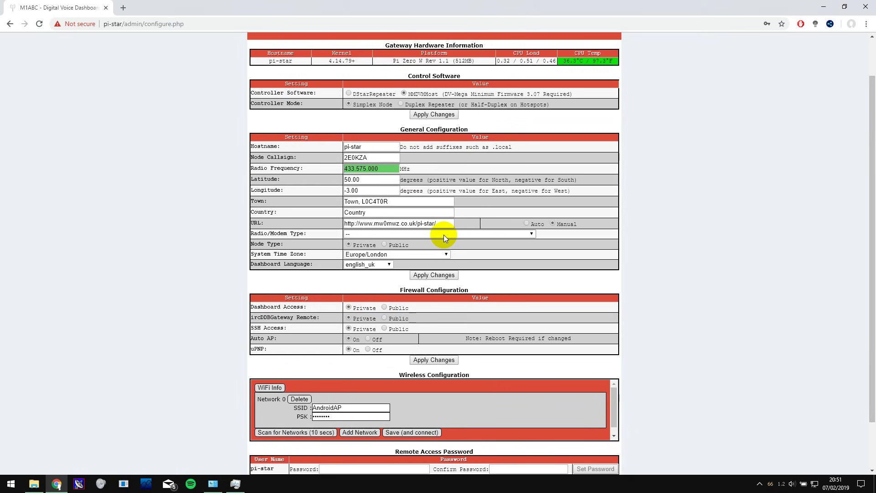
{"action": "left_click", "coordinate": [434, 233]}
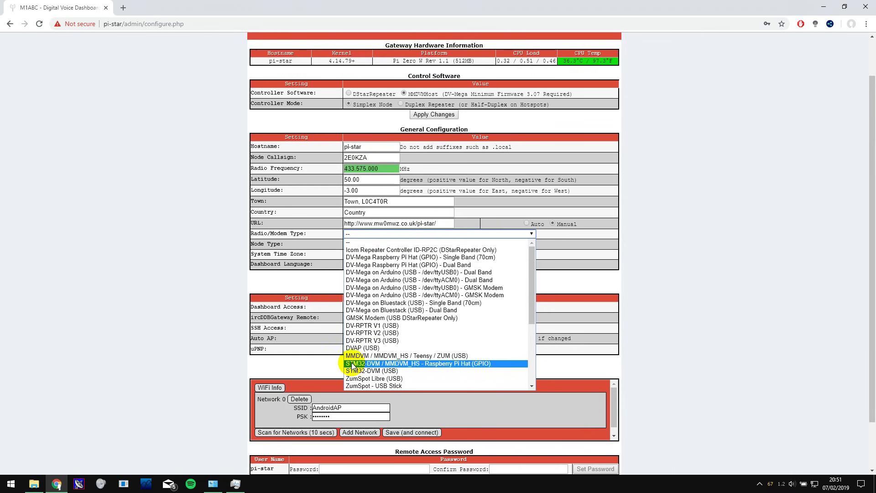
{"action": "left_click", "coordinate": [397, 363]}
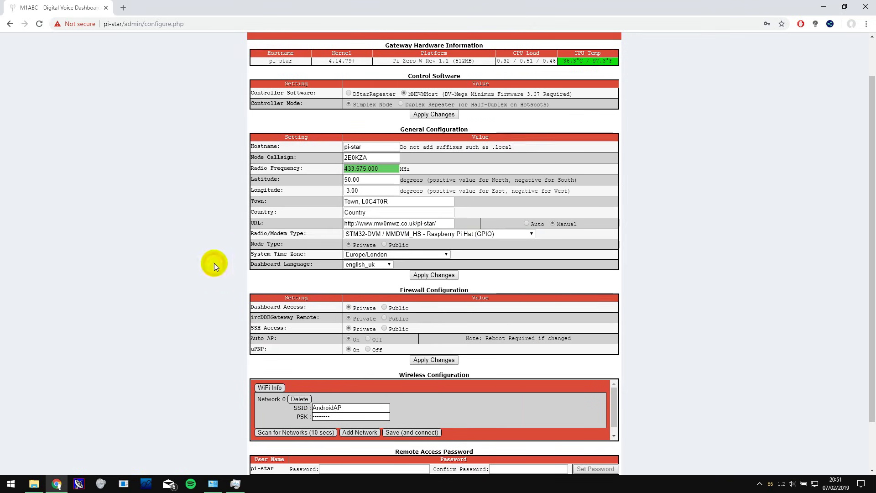
{"action": "mouse_move", "coordinate": [273, 246]}
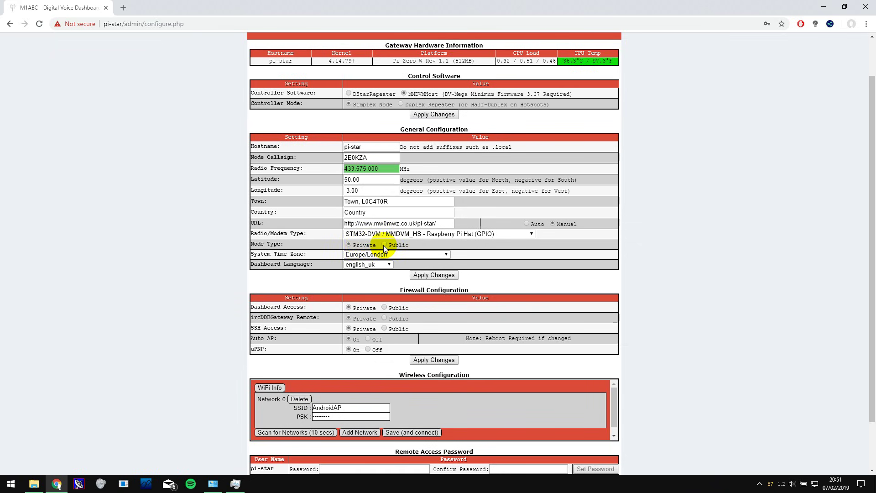
Keep Europe/London time zone and english_uk language, then apply the general configuration.
{"action": "left_click", "coordinate": [406, 255]}
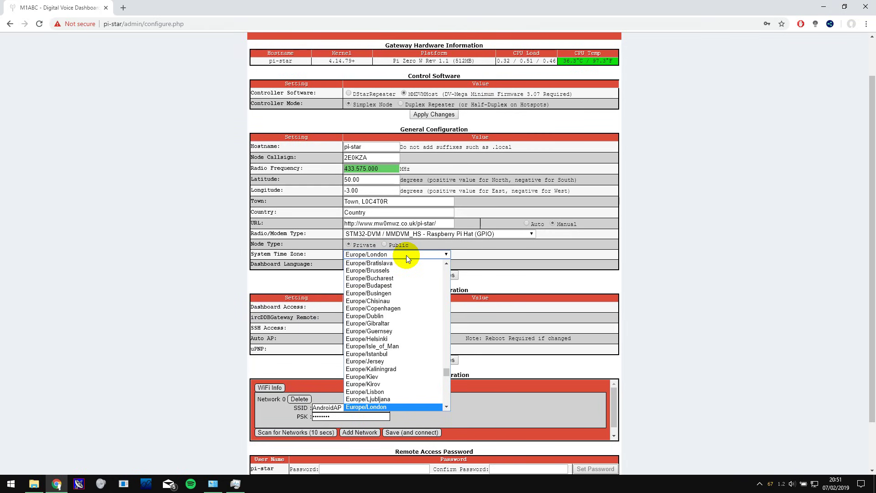
{"action": "left_click", "coordinate": [406, 256]}
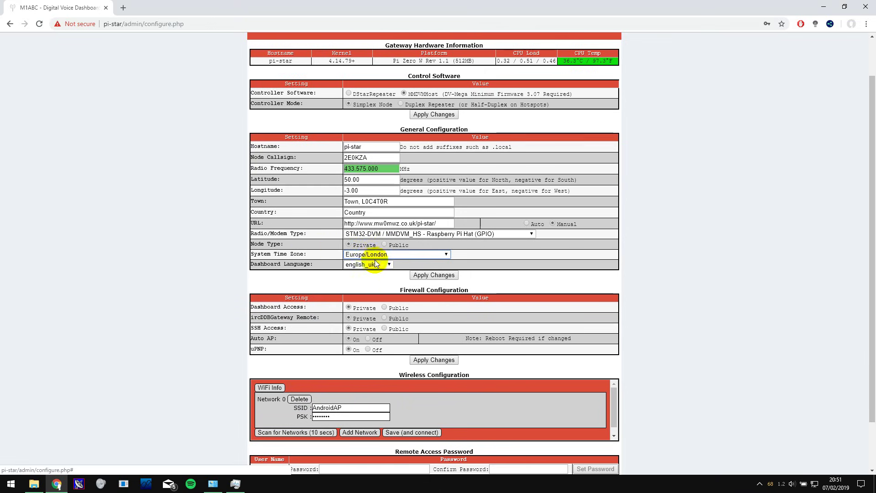
{"action": "left_click", "coordinate": [388, 265]}
{"action": "left_click", "coordinate": [387, 266]}
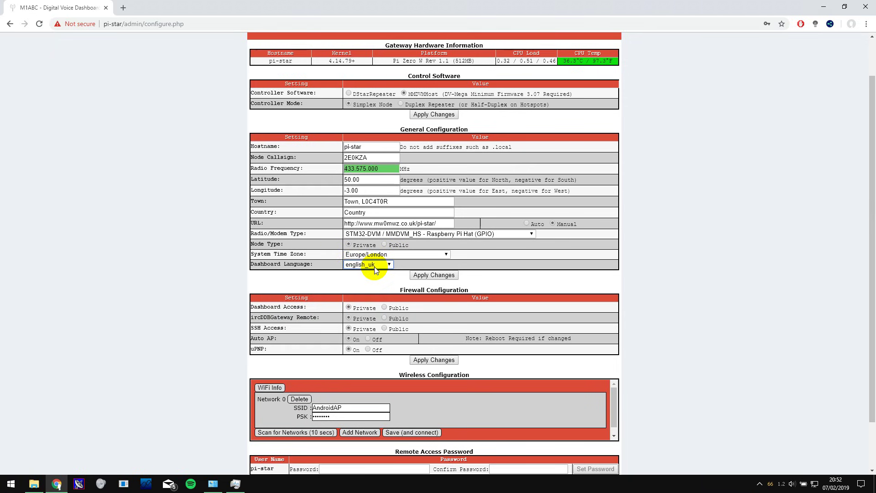
{"action": "left_click", "coordinate": [422, 275]}
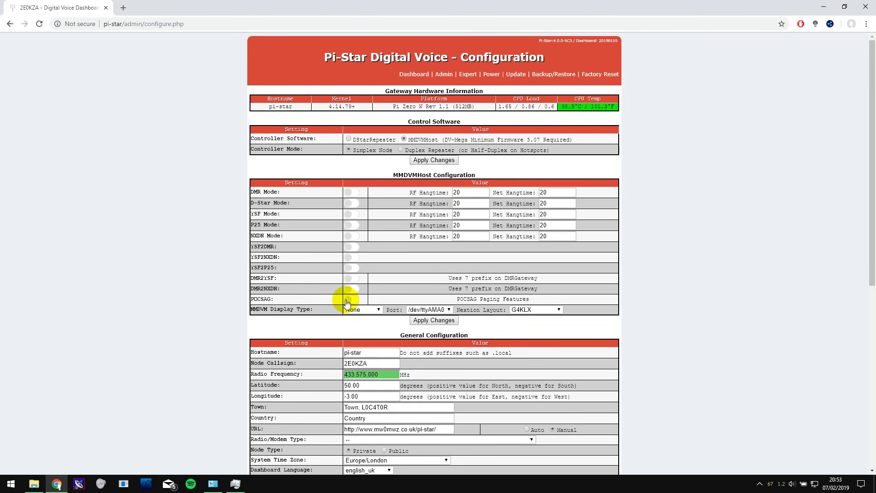
Reselect the STM32-DVM / MMDVM_HS Raspberry Pi Hat (GPIO) modem and apply General Configuration again.
{"action": "scroll", "coordinate": [333, 299], "scroll_direction": "down", "scroll_amount": 3}
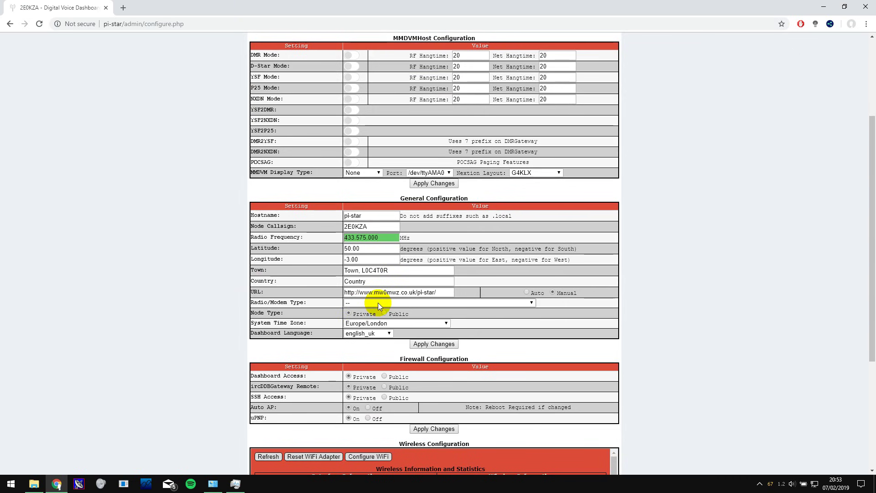
{"action": "left_click", "coordinate": [378, 302]}
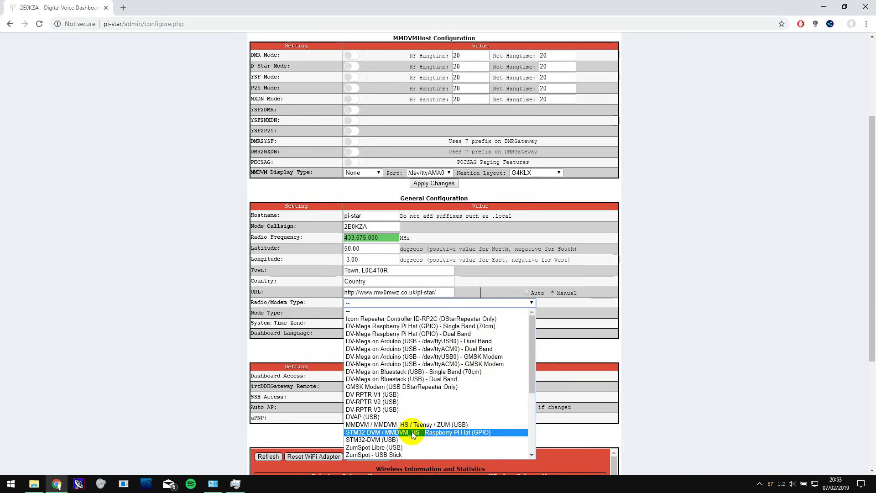
{"action": "left_click", "coordinate": [465, 432]}
{"action": "scroll", "coordinate": [201, 371], "scroll_direction": "up", "scroll_amount": 2}
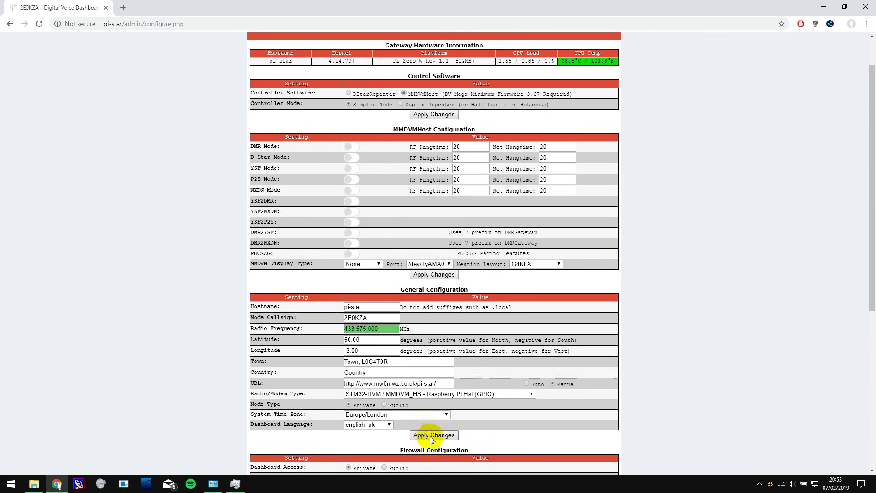
{"action": "left_click", "coordinate": [420, 434]}
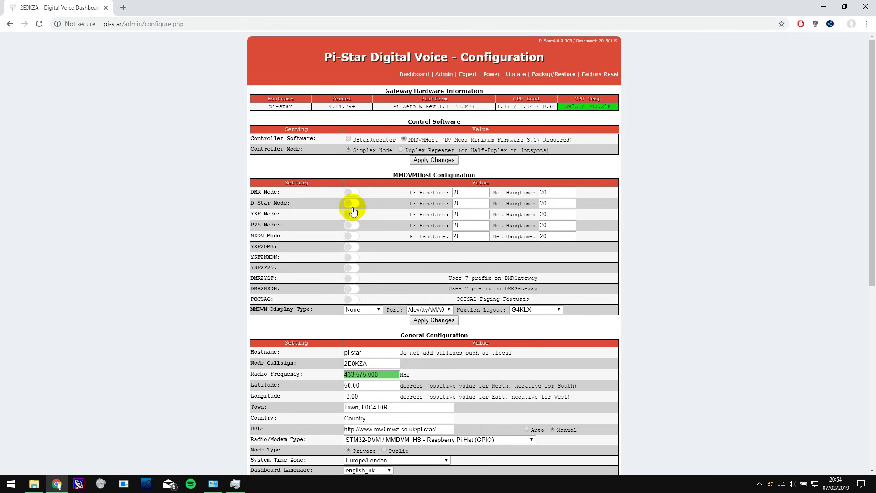
{"action": "left_click", "coordinate": [353, 211]}
Change MMDVM Display Type from None to OLED and apply the MMDVMHost changes.
{"action": "left_click", "coordinate": [361, 310]}
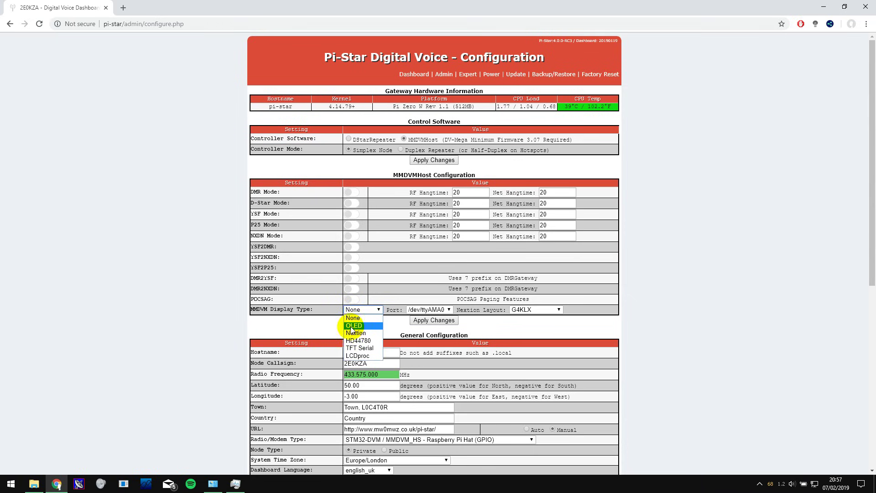
{"action": "left_click", "coordinate": [354, 326]}
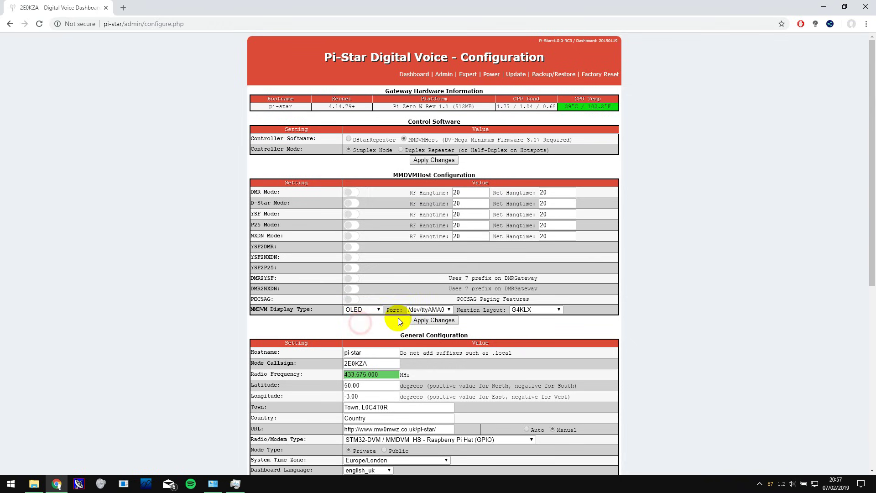
{"action": "left_click", "coordinate": [435, 320]}
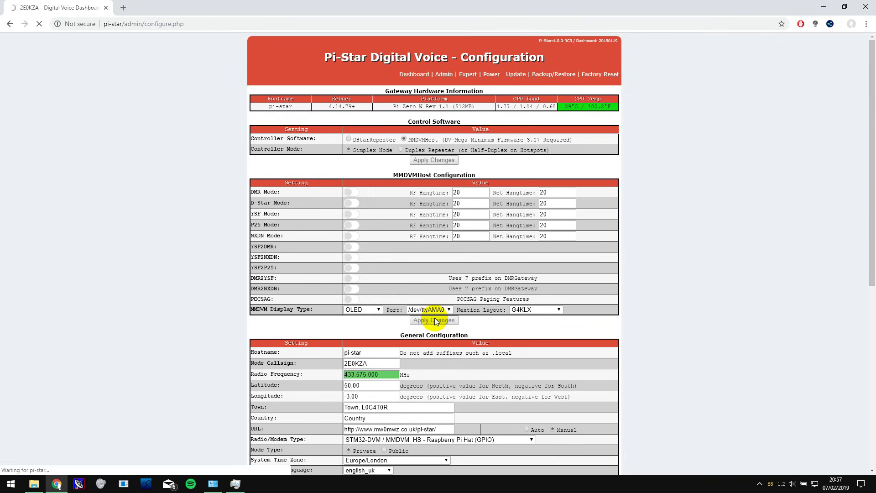